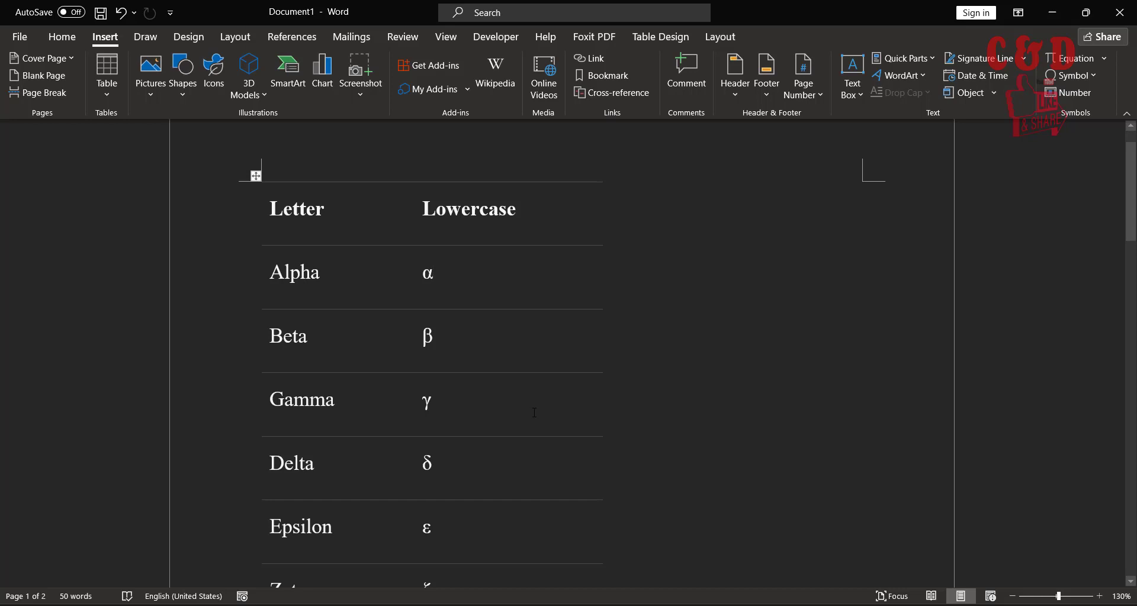
# - Look over the Greek letter table and examine the full Symbol dialog without inserting a symbol
pyautogui.scroll(-15, 490, 478)
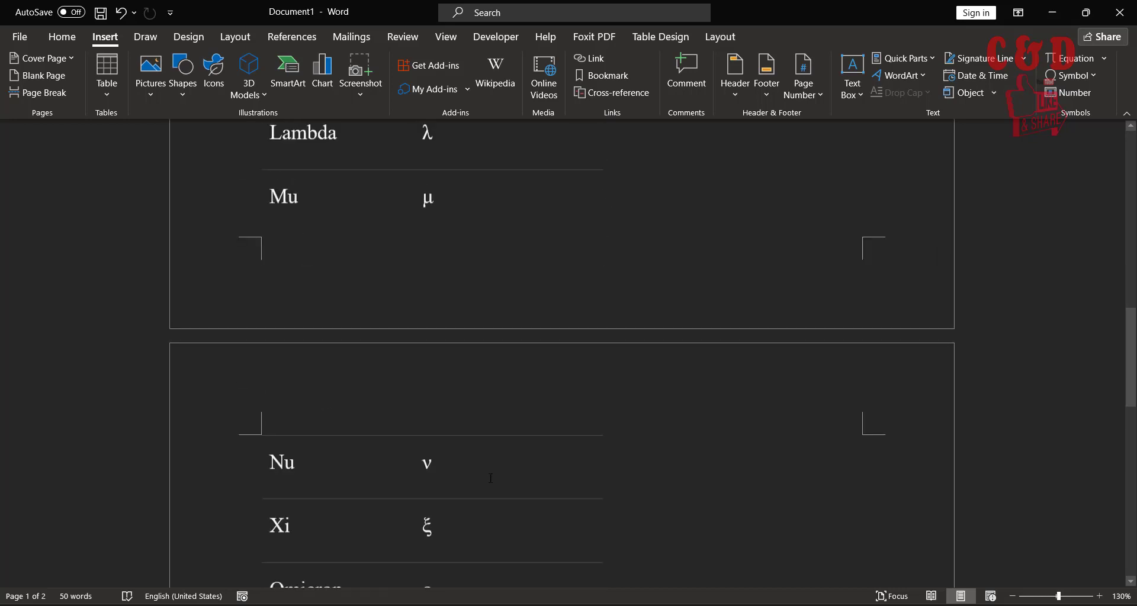
pyautogui.scroll(15, 490, 479)
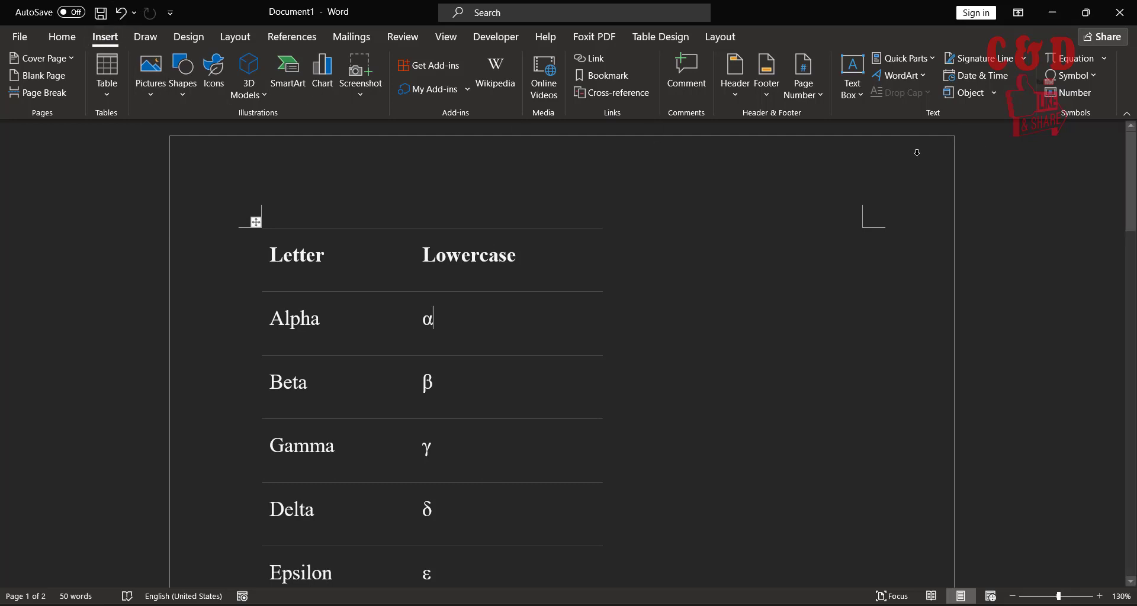
pyautogui.click(1101, 76)
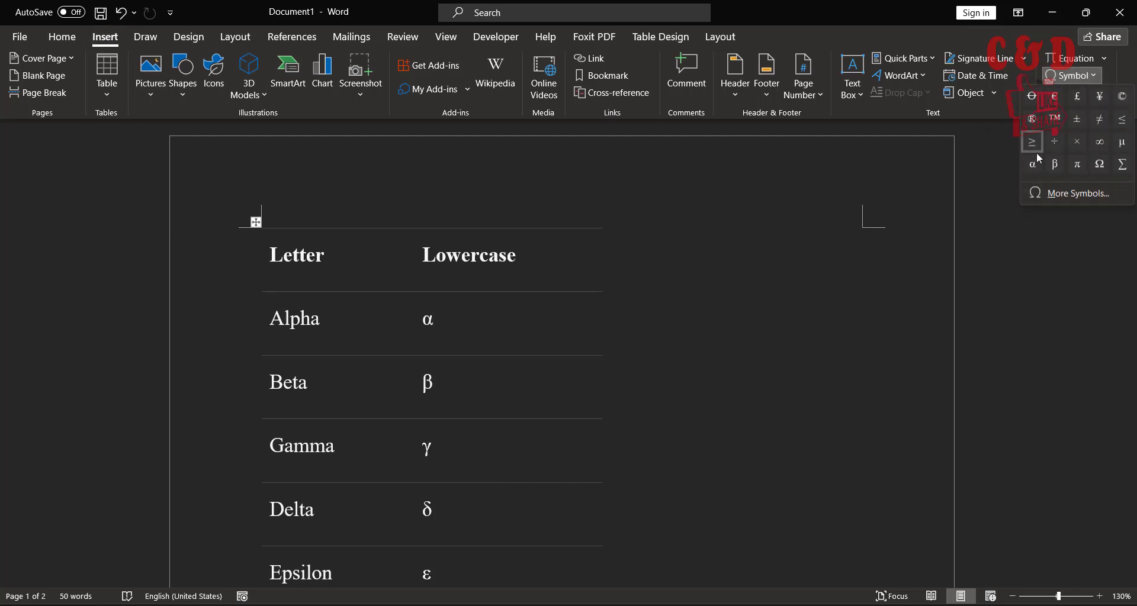
pyautogui.click(1078, 194)
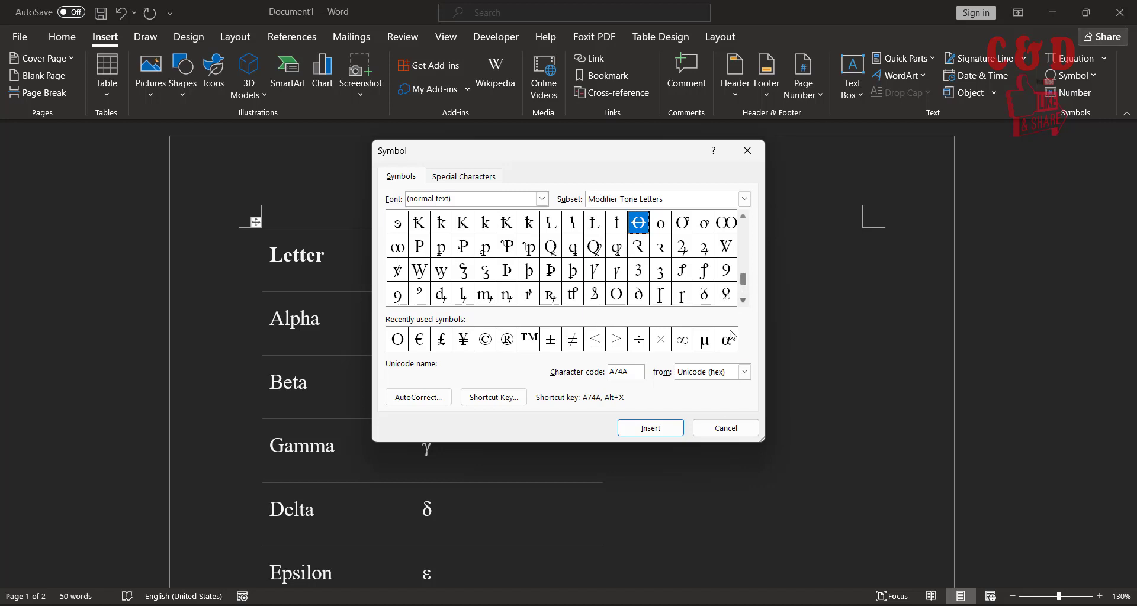
pyautogui.click(724, 429)
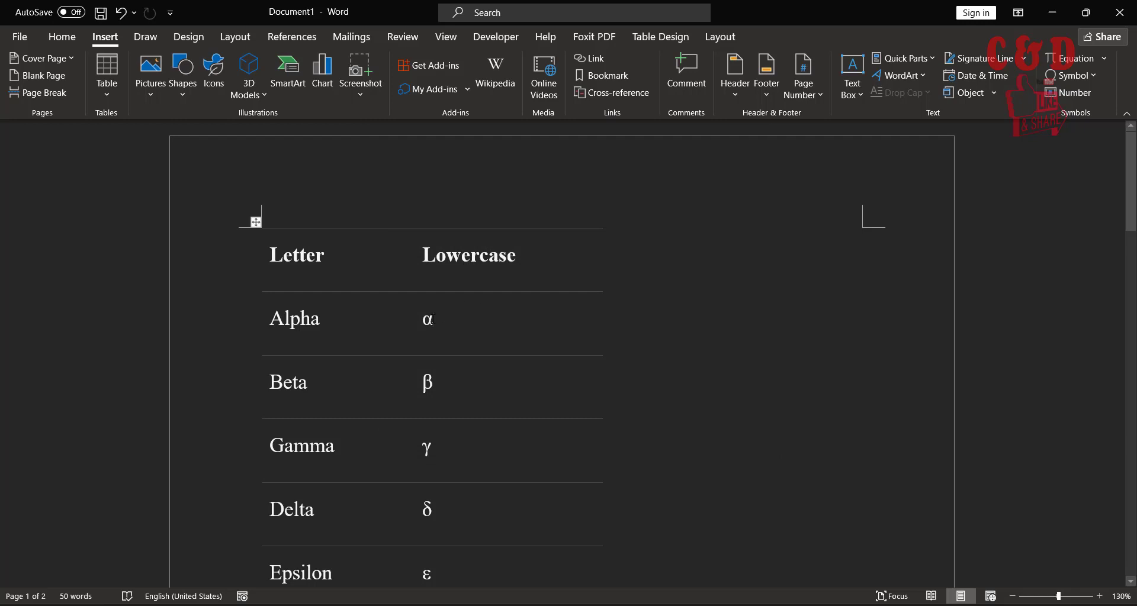
# - Copy the lowercase α symbol from the Alpha row of the table
pyautogui.doubleClick(421, 320)
pyautogui.click(483, 334)
pyautogui.doubleClick(427, 320)
pyautogui.rightClick(426, 324)
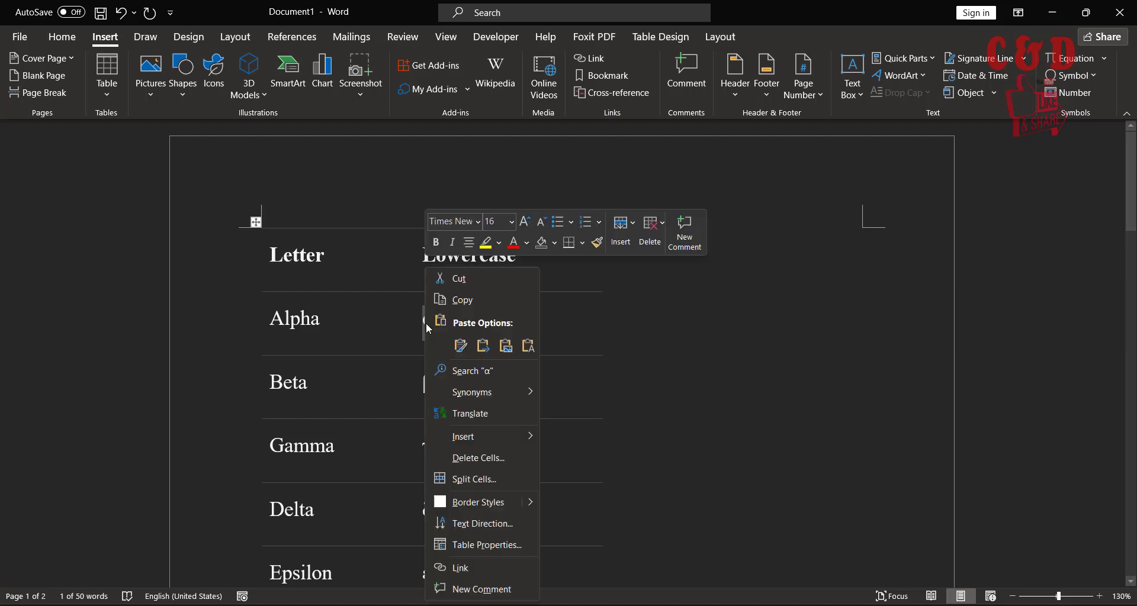
pyautogui.click(473, 300)
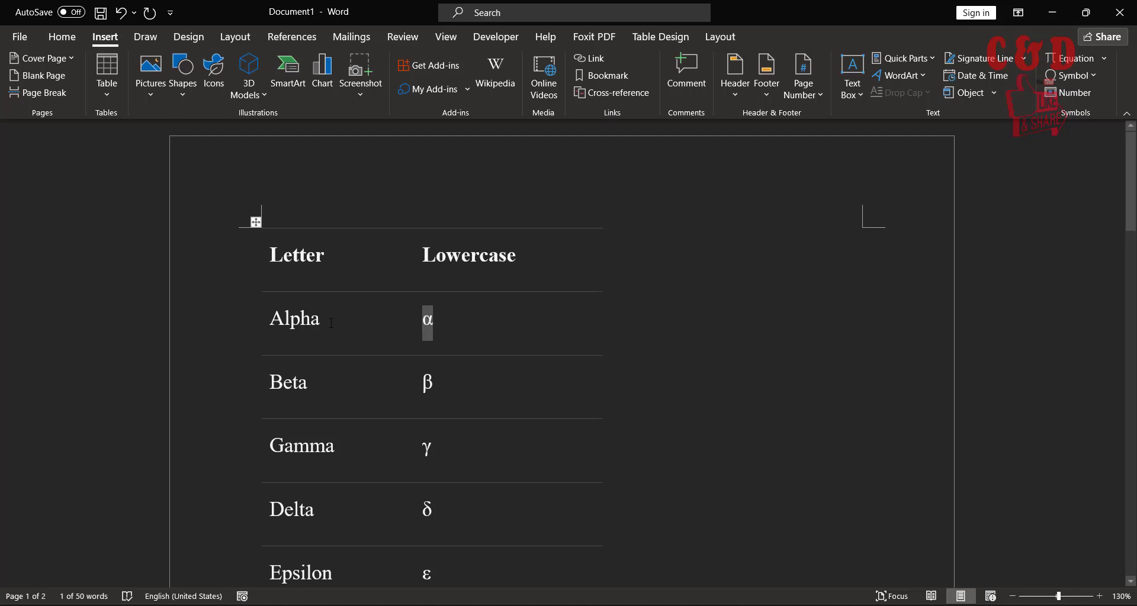
# - In the proofing AutoCorrect options, redefine the entry "alpha" so that it is replaced with α as plain text
pyautogui.click(16, 46)
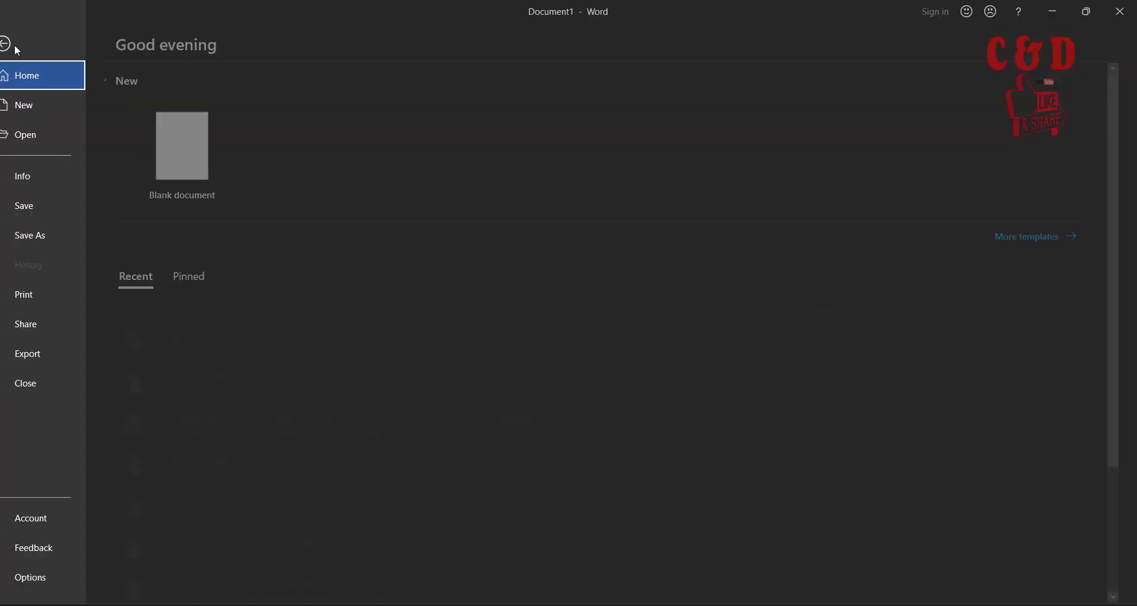
pyautogui.click(58, 576)
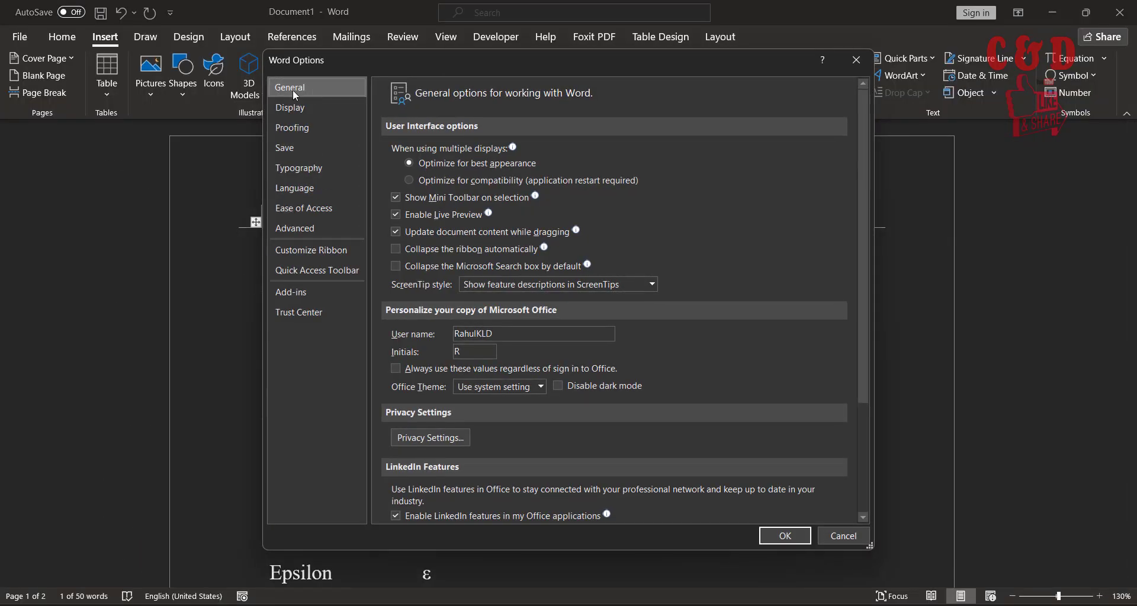
pyautogui.click(310, 126)
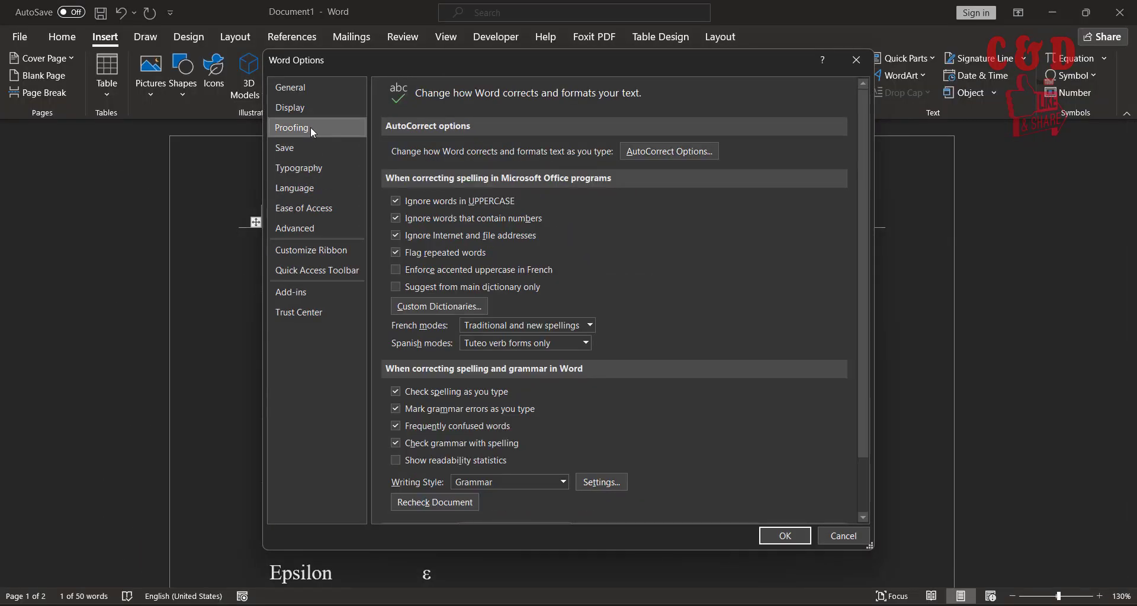
pyautogui.click(674, 151)
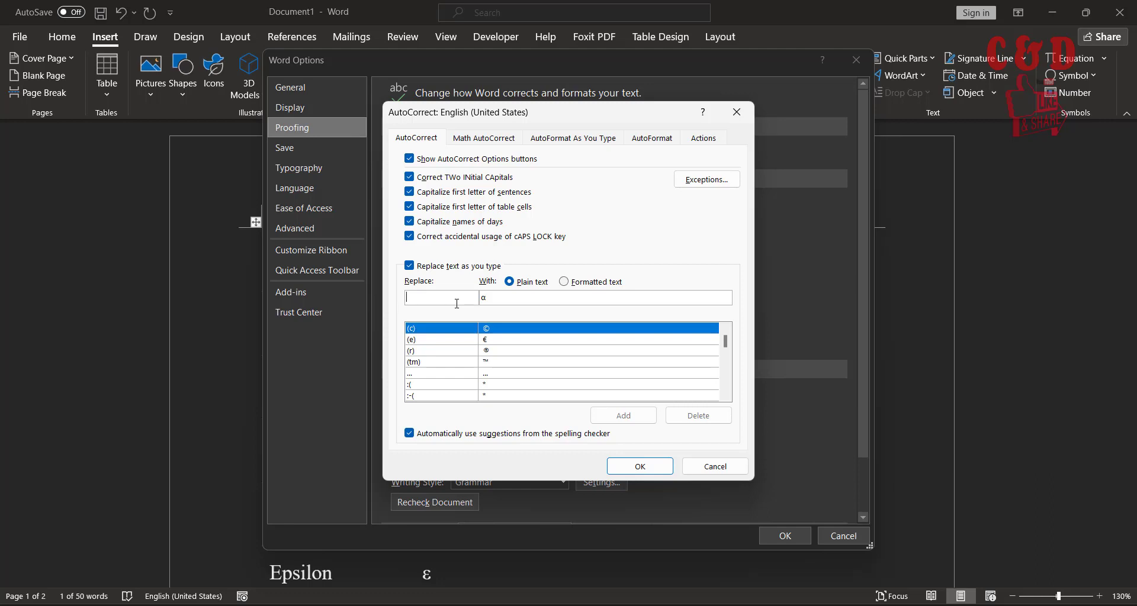
pyautogui.write('alphs')
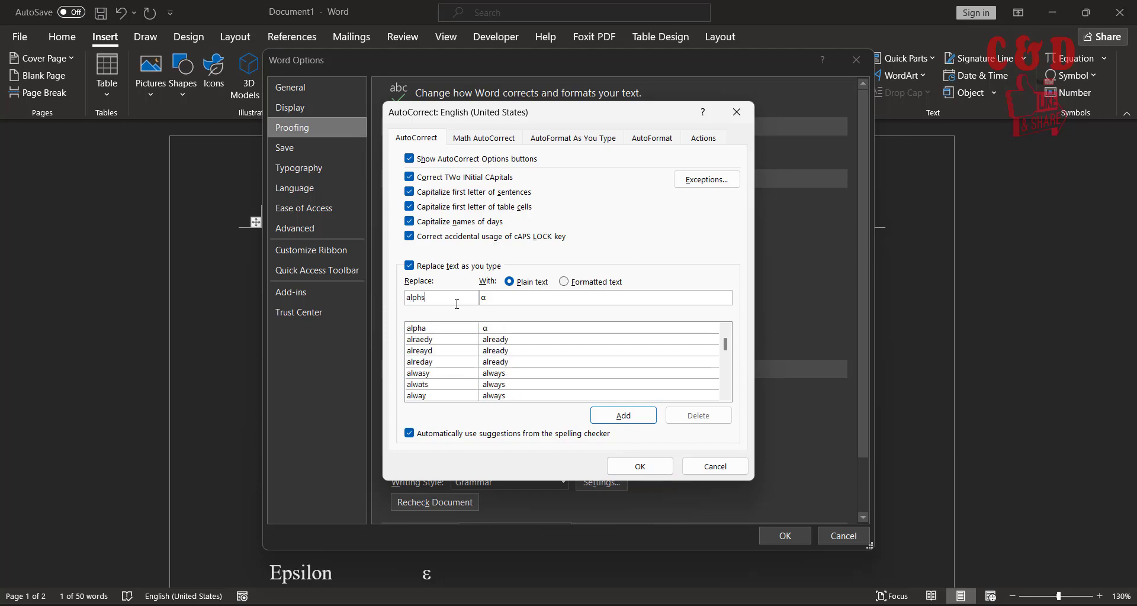
pyautogui.press('BackSpace')
pyautogui.write('a')
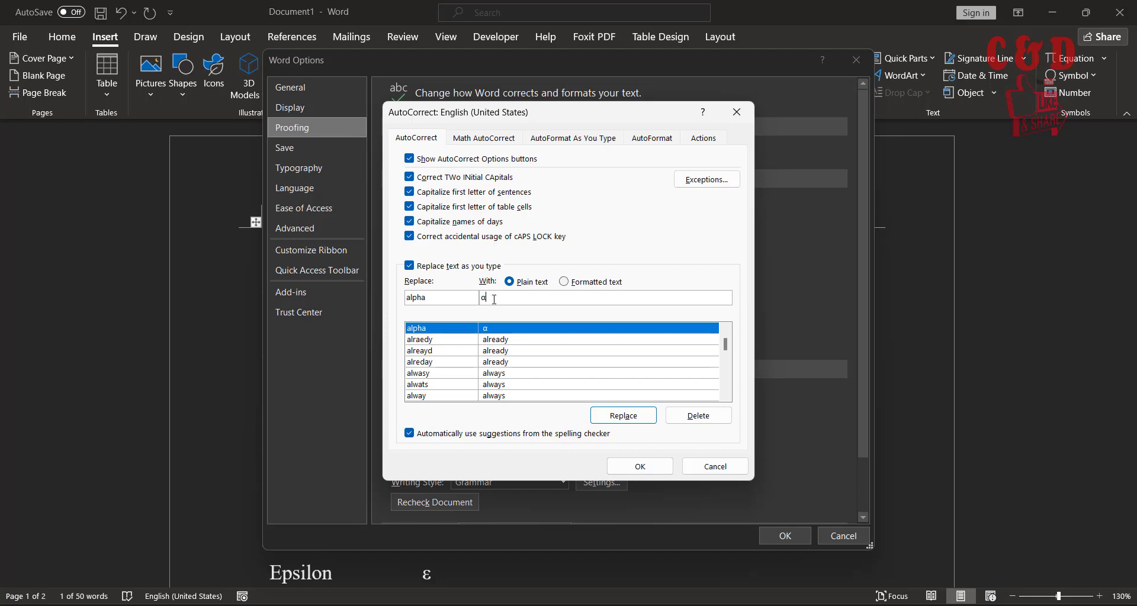
pyautogui.click(638, 426)
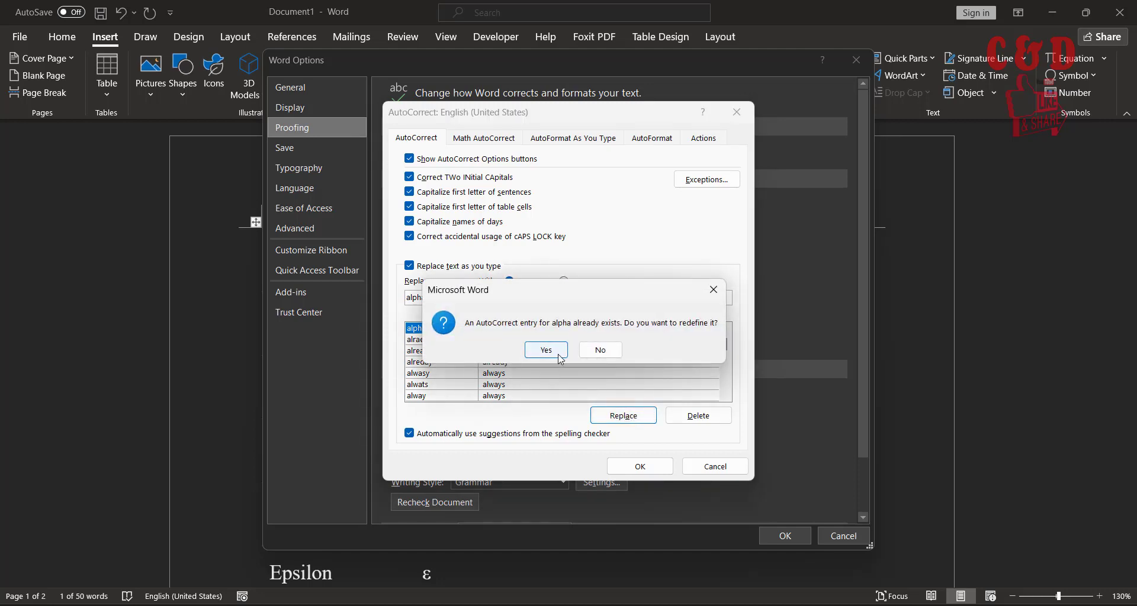
pyautogui.click(546, 351)
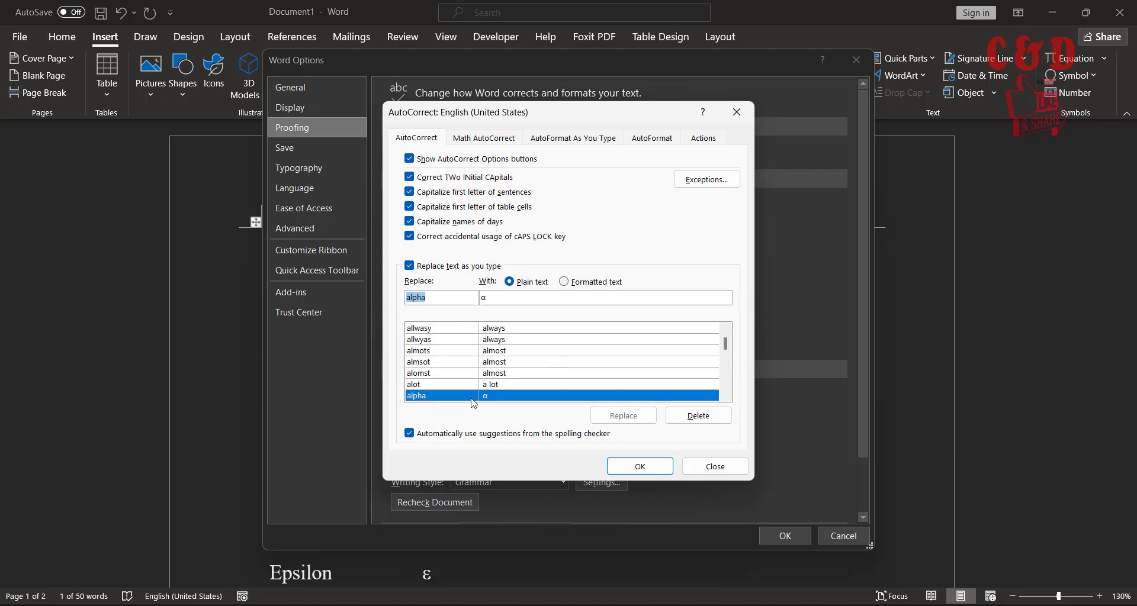
# - Delete the "alpha" AutoCorrect entry, add it again with α as its replacement, and save the options
pyautogui.click(676, 416)
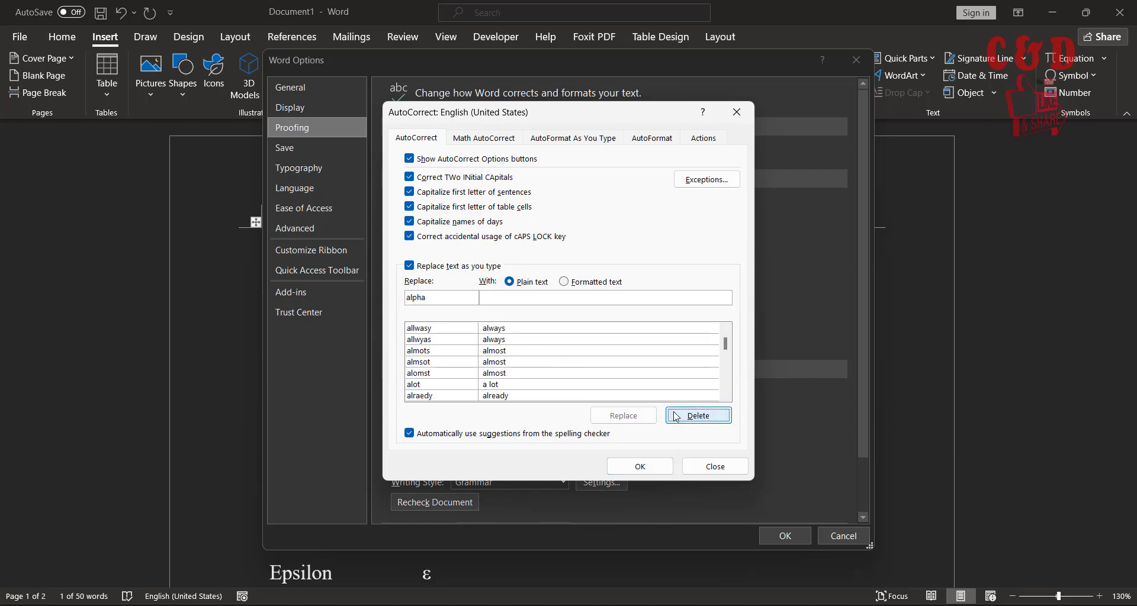
pyautogui.click(511, 294)
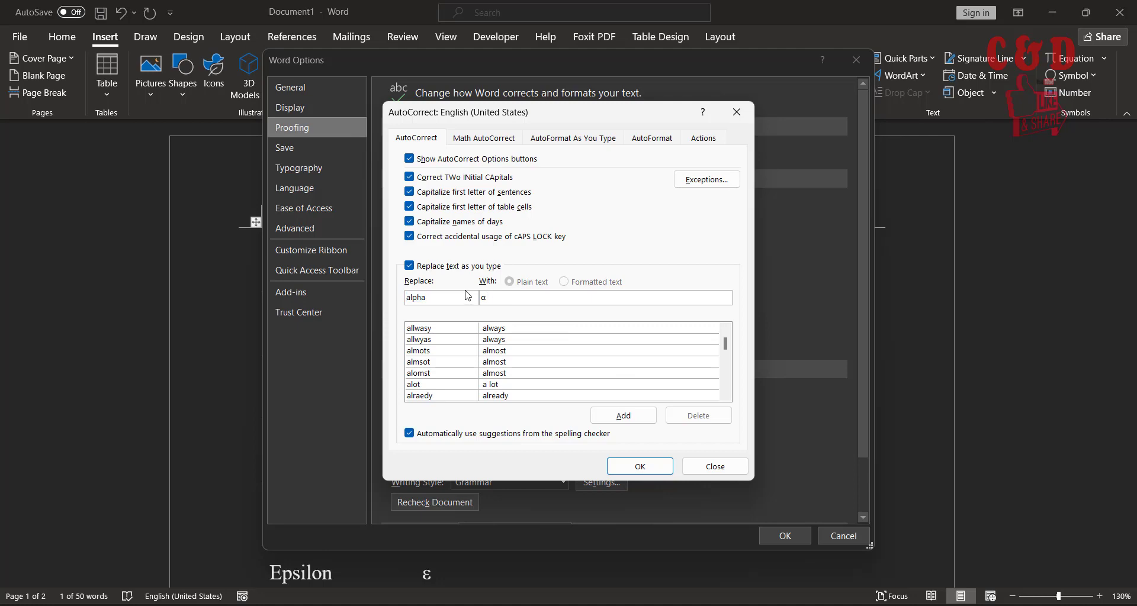
pyautogui.click(620, 417)
pyautogui.click(643, 467)
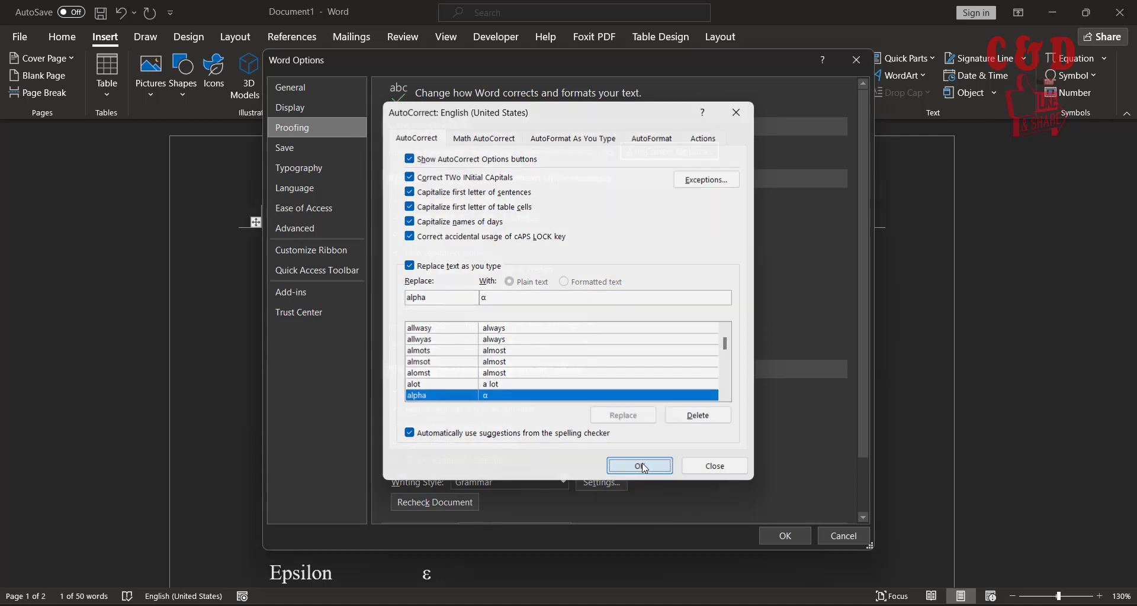
pyautogui.click(783, 528)
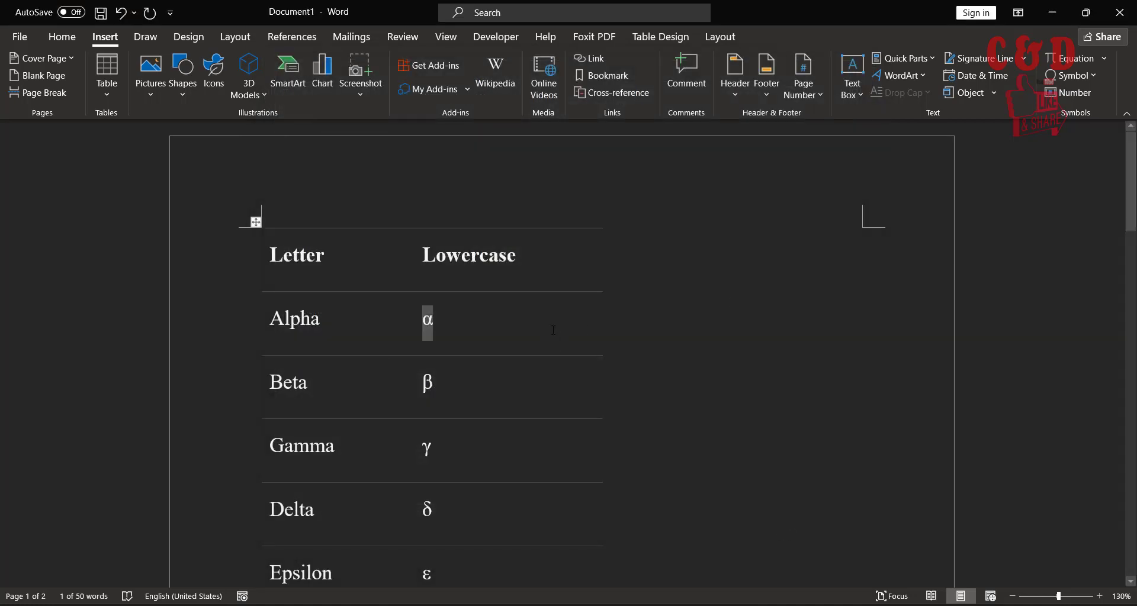
# - Enter the word "alpha" after the α symbol in the Alpha row to test the automatic replacement
pyautogui.click(555, 325)
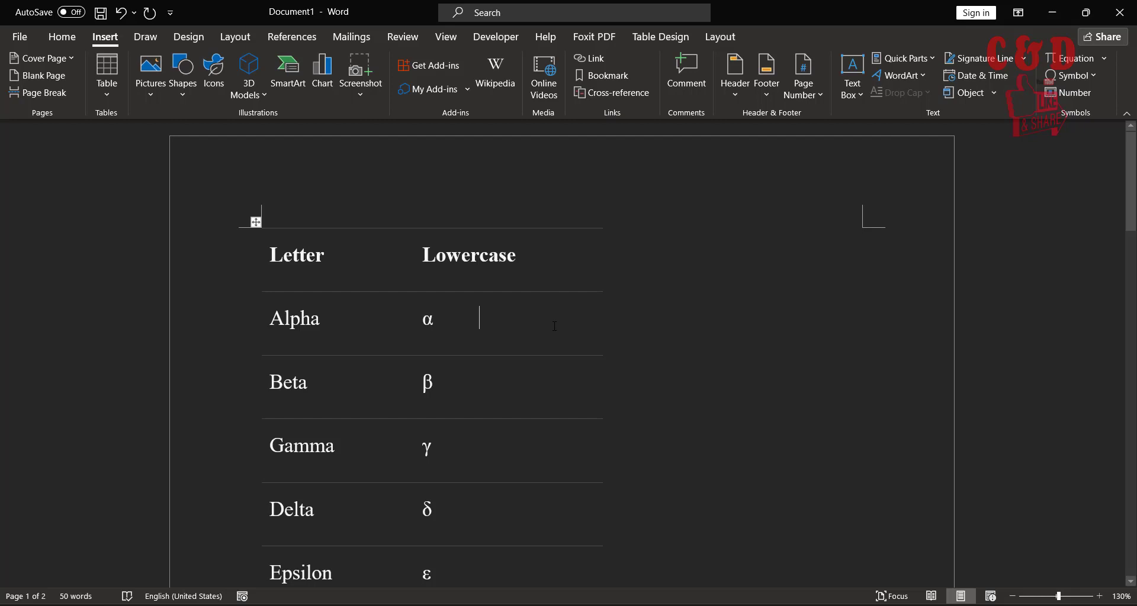
pyautogui.write('alpha')
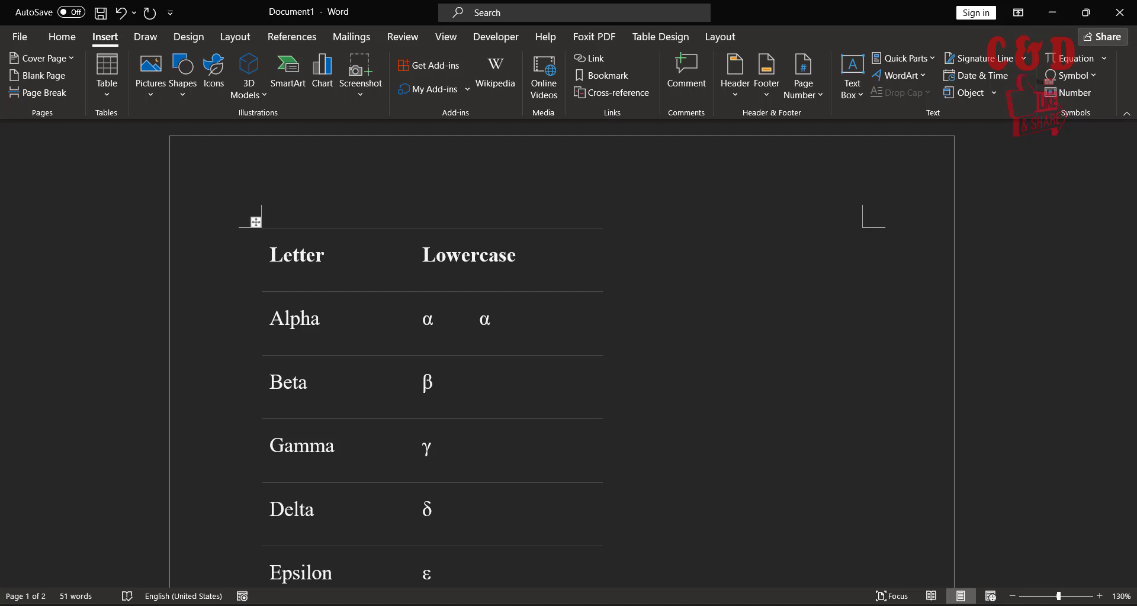
# - Copy the lowercase γ symbol from the Gamma row of the table
pyautogui.scroll(-1, 451, 444)
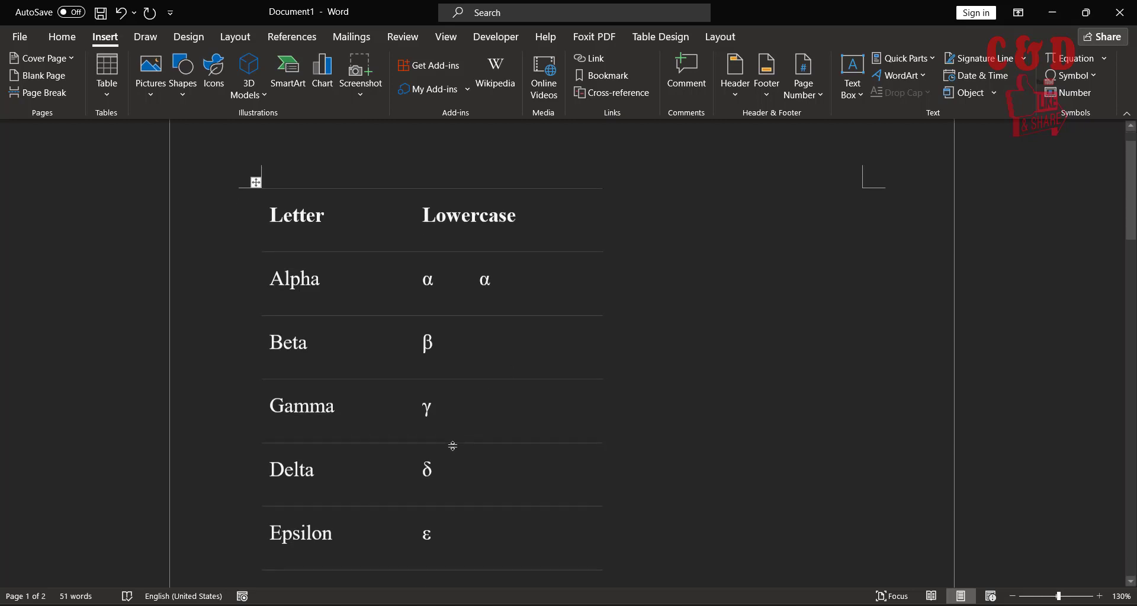
pyautogui.moveTo(335, 404); pyautogui.dragTo(271, 403)
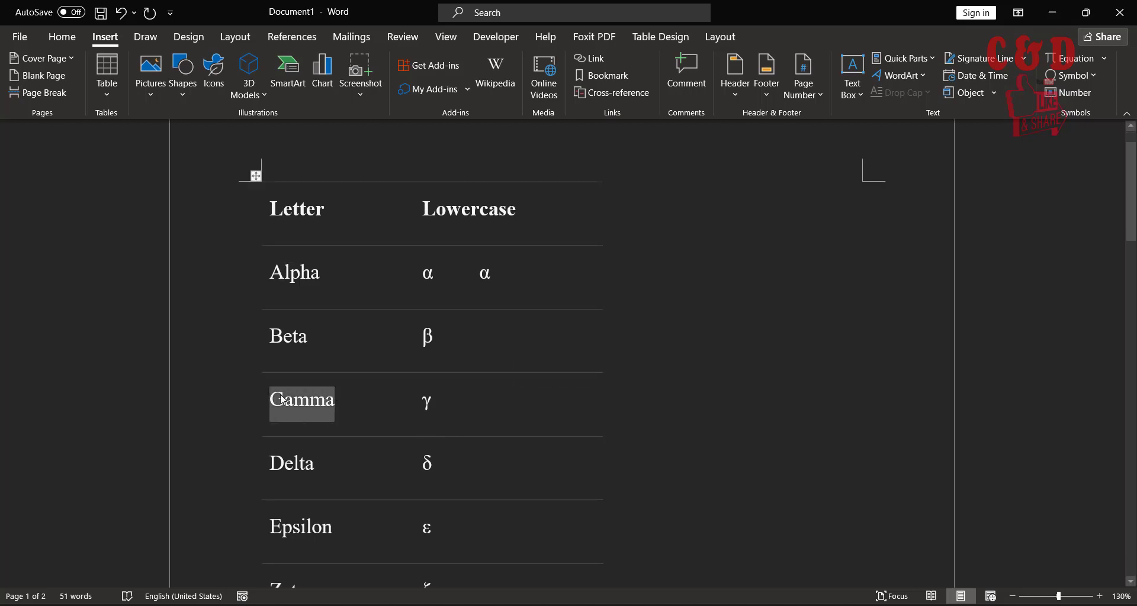
pyautogui.rightClick(288, 403)
pyautogui.click(435, 398)
pyautogui.click(434, 400)
pyautogui.doubleClick(433, 400)
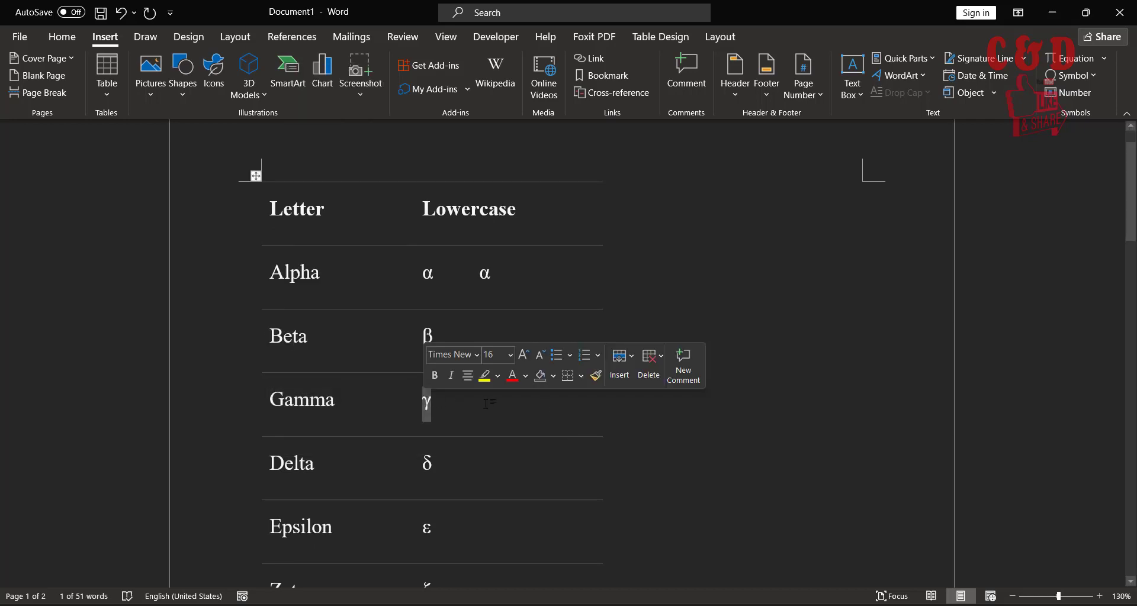
pyautogui.rightClick(428, 406)
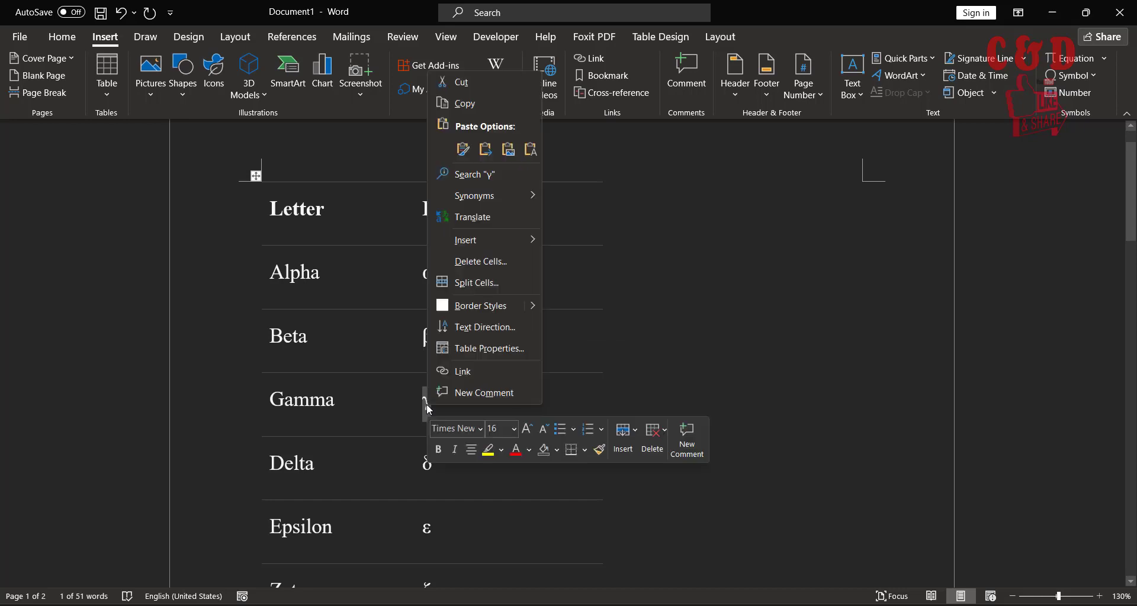
pyautogui.click(469, 103)
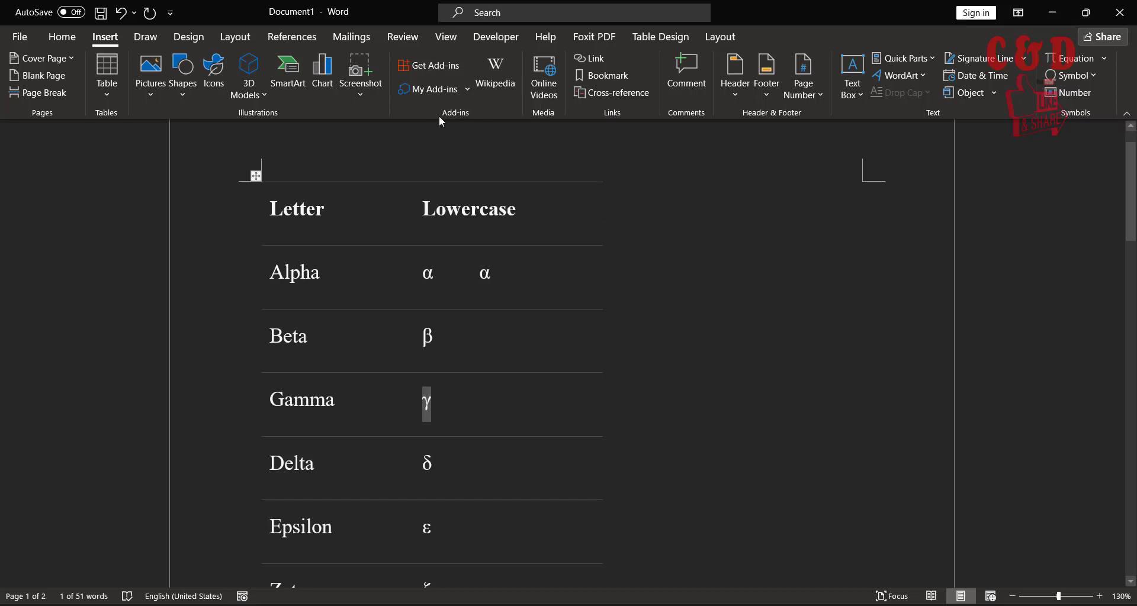
# - Add an AutoCorrect entry that replaces "gamma" with γ as plain text, and save the proofing options
pyautogui.click(26, 37)
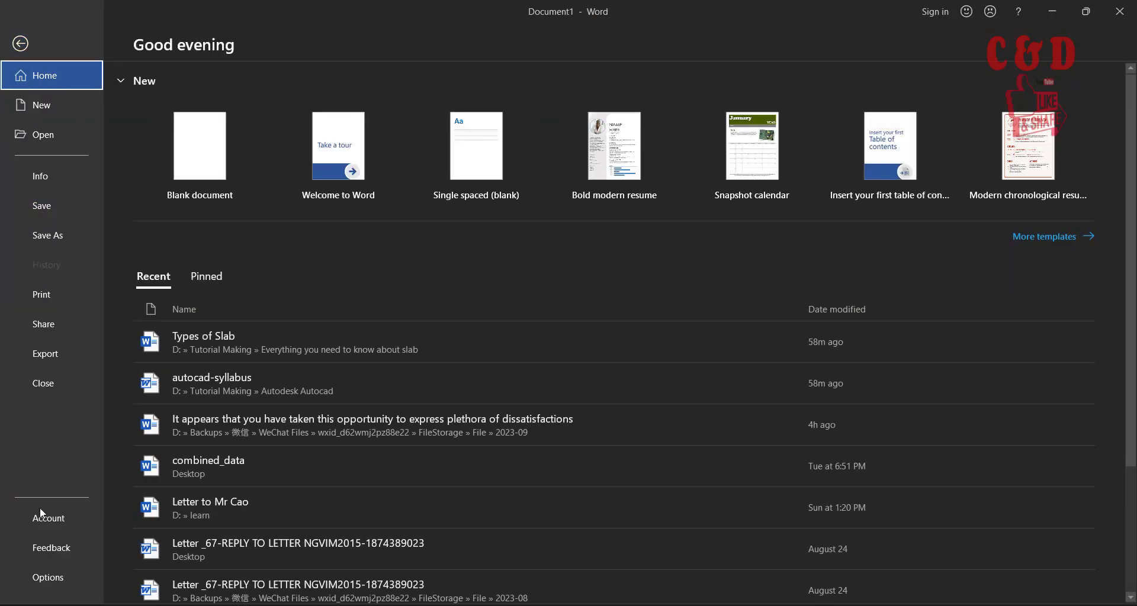
pyautogui.click(46, 580)
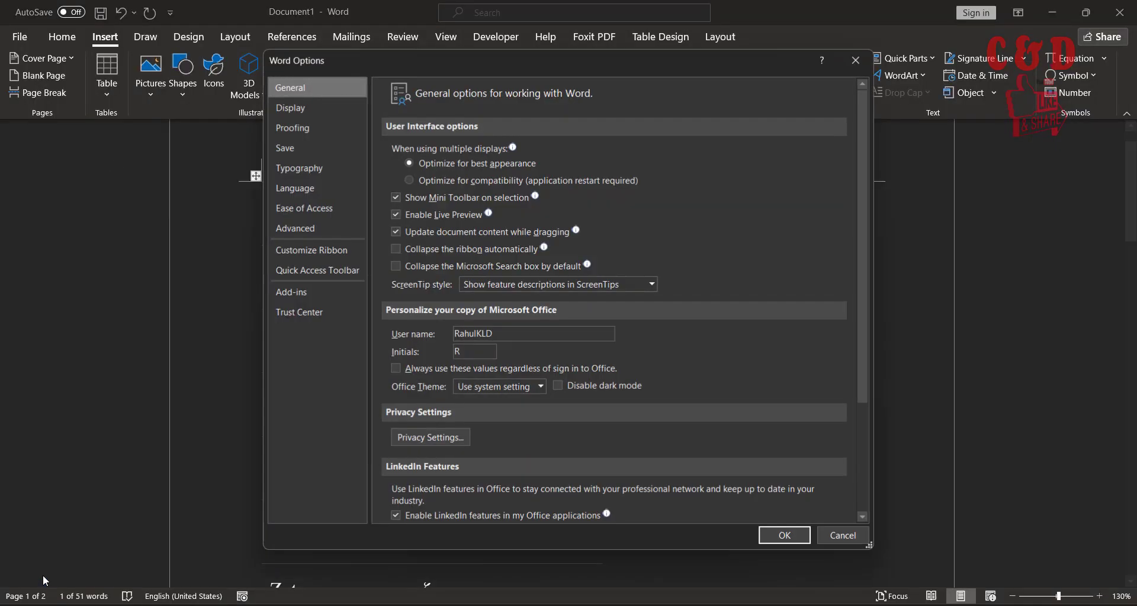
pyautogui.click(328, 127)
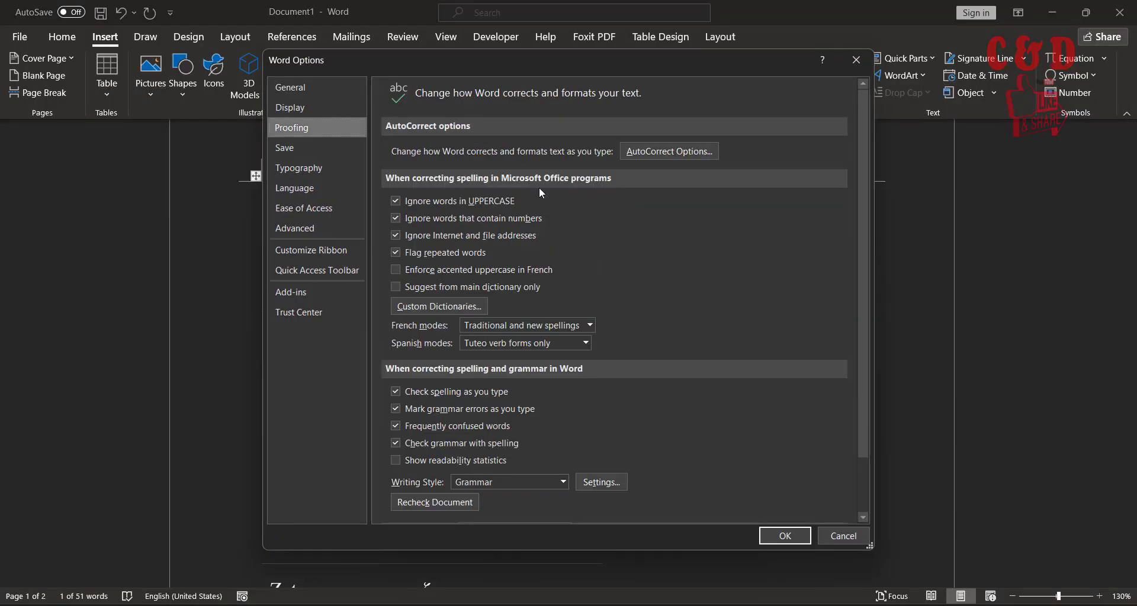
pyautogui.click(648, 149)
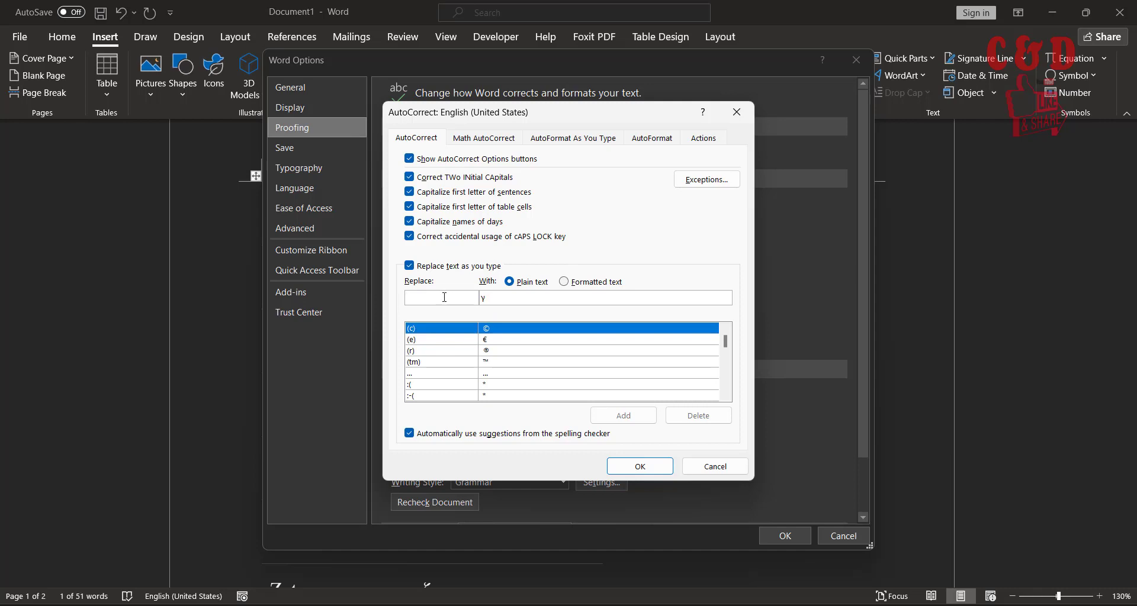
pyautogui.write('gamma')
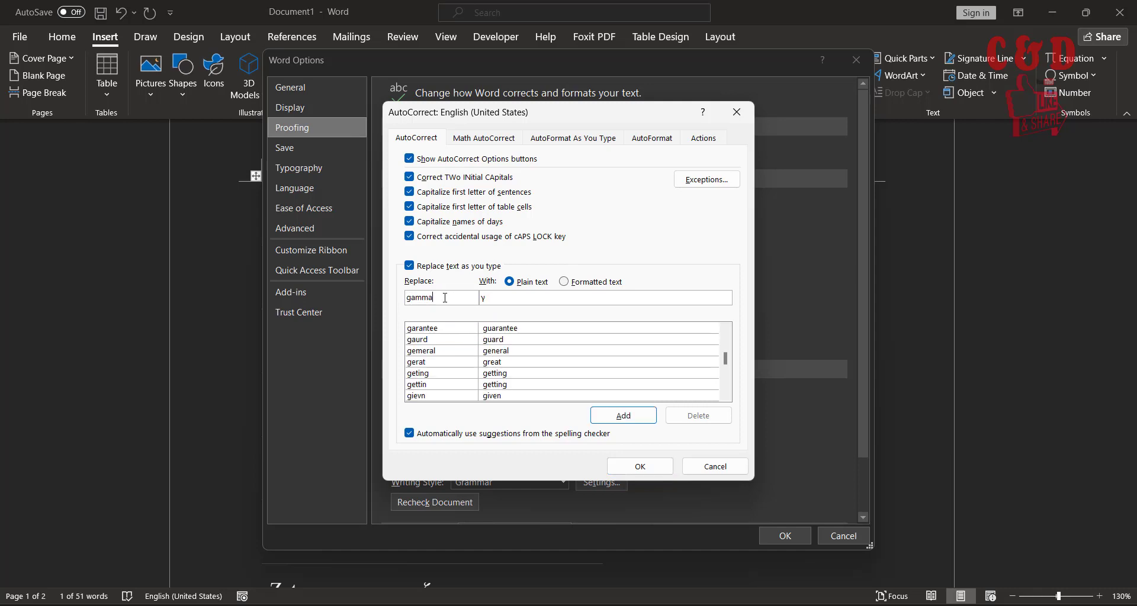
pyautogui.click(613, 416)
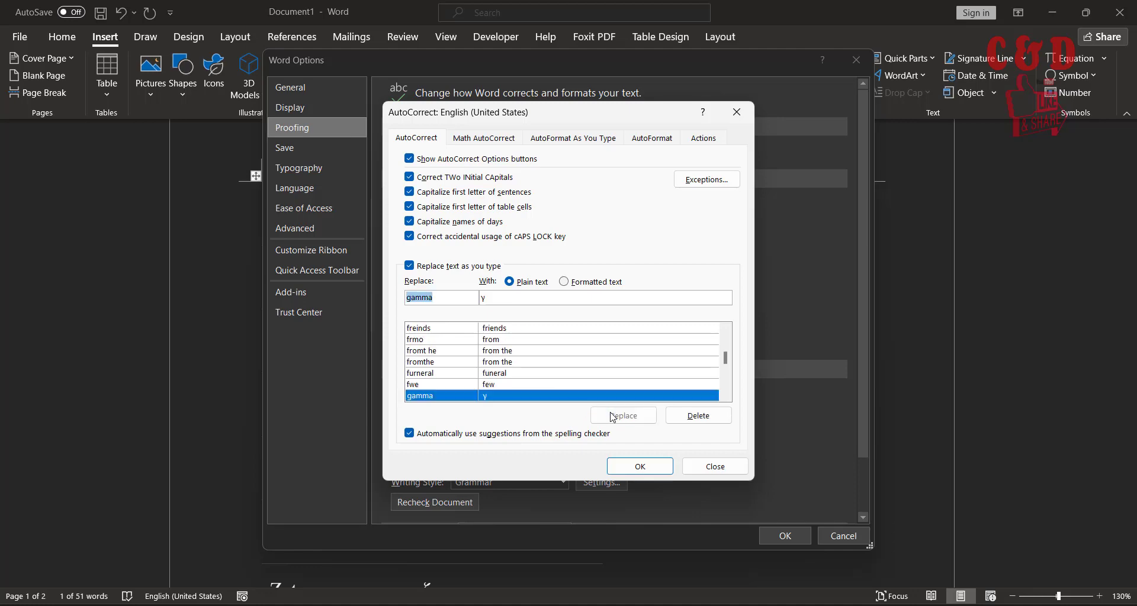
pyautogui.click(642, 467)
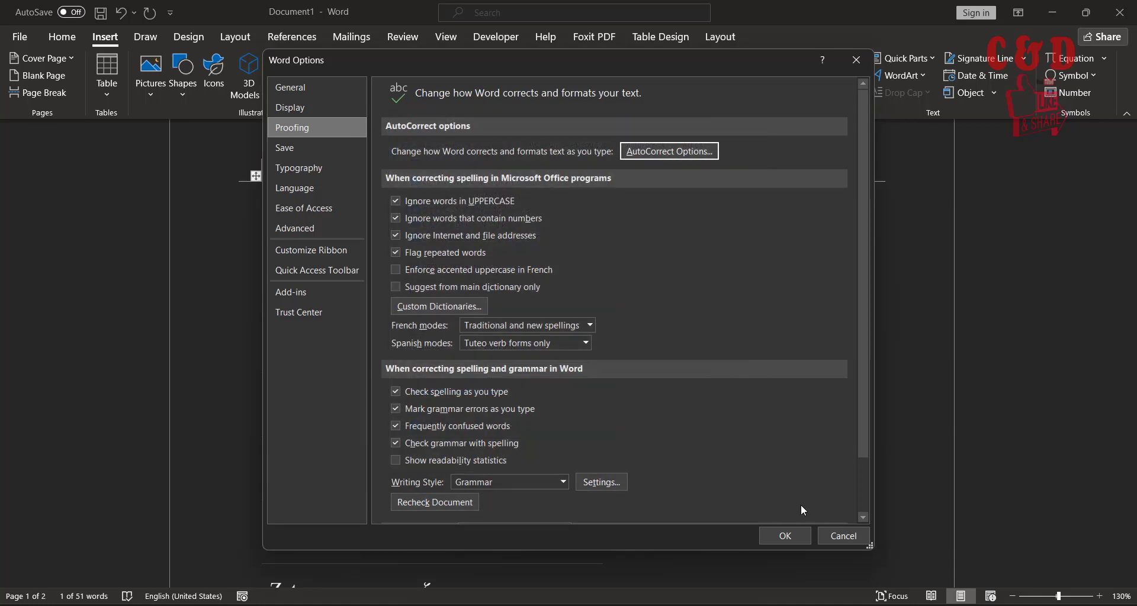
pyautogui.click(803, 535)
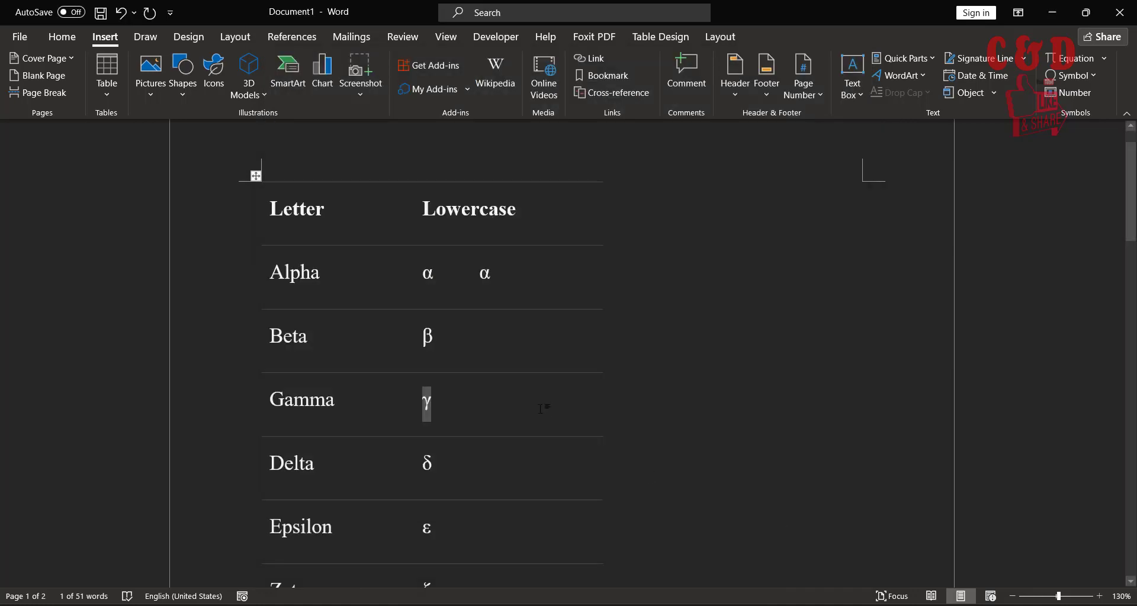
# - Enter the word "gamma" after the second α in the Alpha row to test the new replacement
pyautogui.click(537, 406)
pyautogui.click(560, 278)
pyautogui.write('gamma')
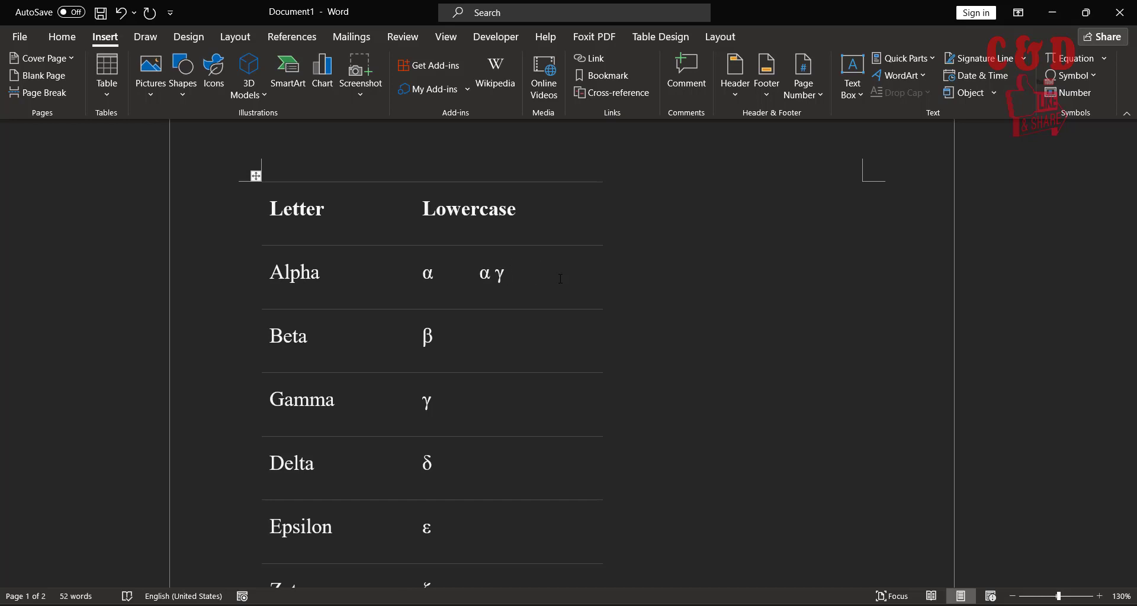
# - Review the letter names and lowercase symbols through the whole Greek alphabet table down to Omega, and return to the Alpha row
pyautogui.click(505, 280)
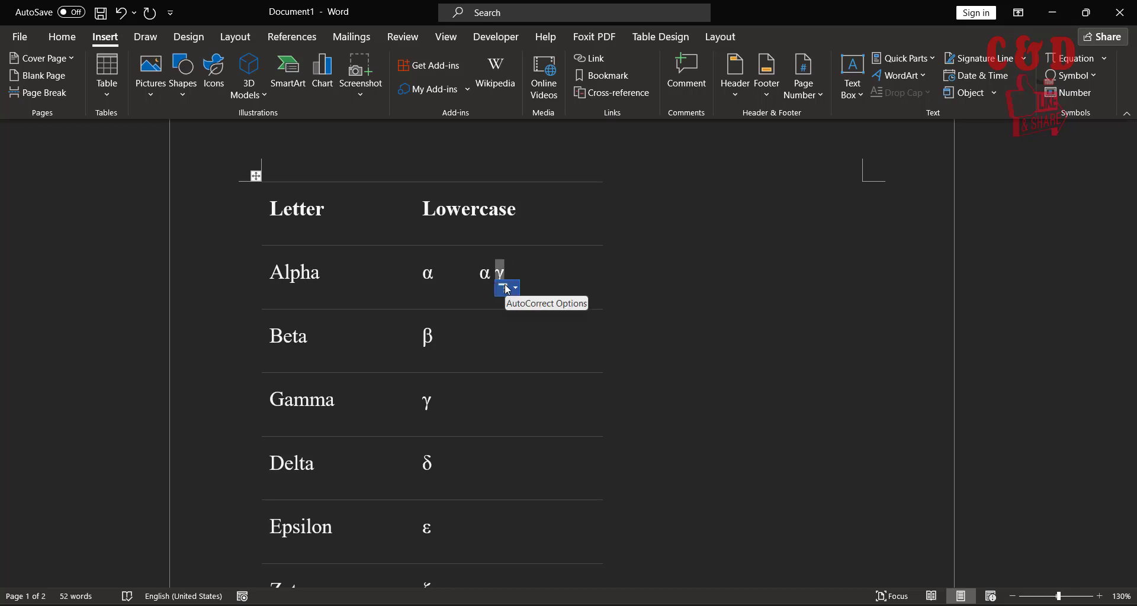
pyautogui.press('Right')
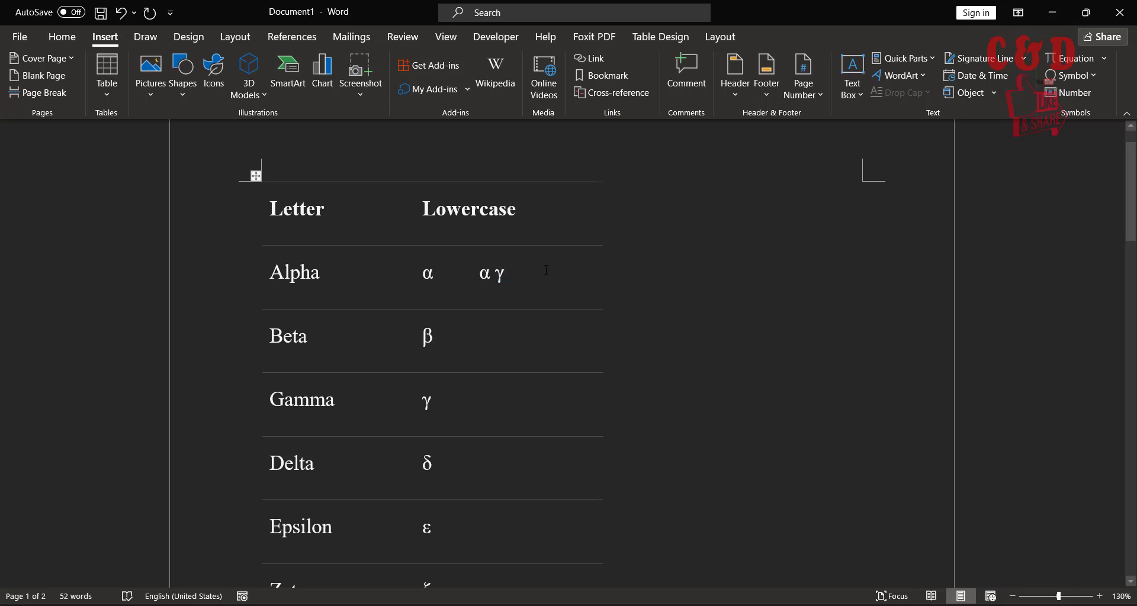
pyautogui.scroll(-8, 503, 331)
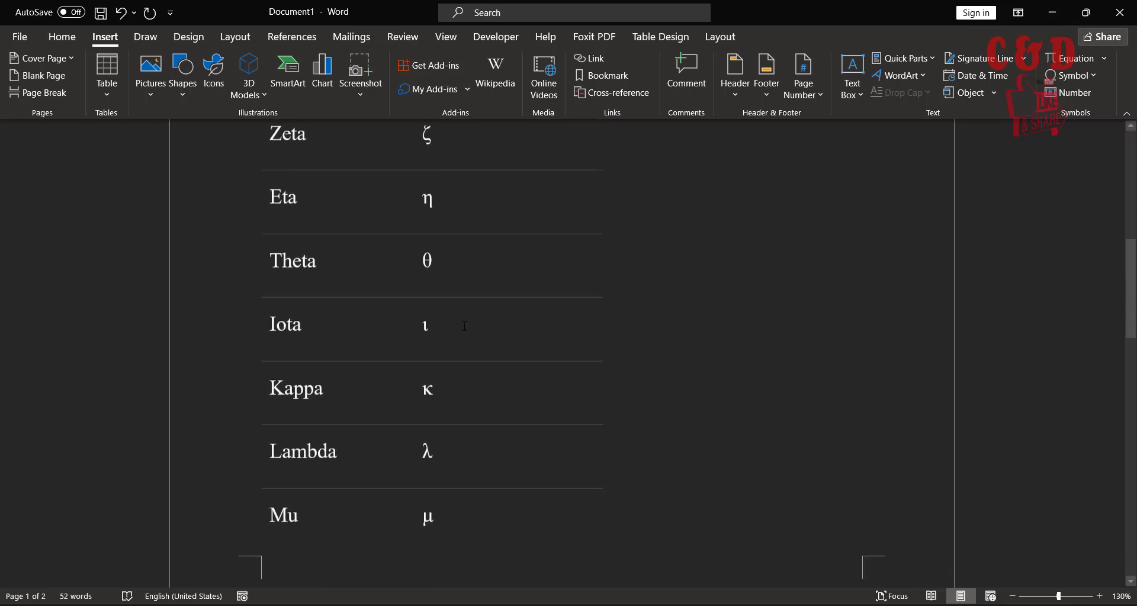
pyautogui.scroll(-3, 456, 446)
pyautogui.scroll(-9, 456, 446)
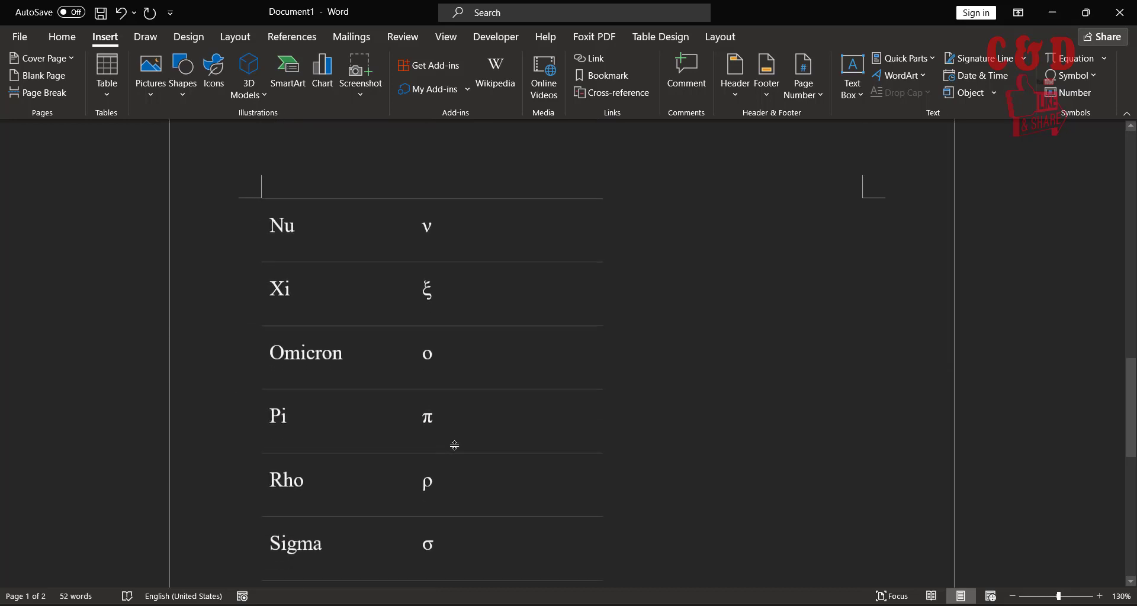
pyautogui.scroll(-3, 455, 445)
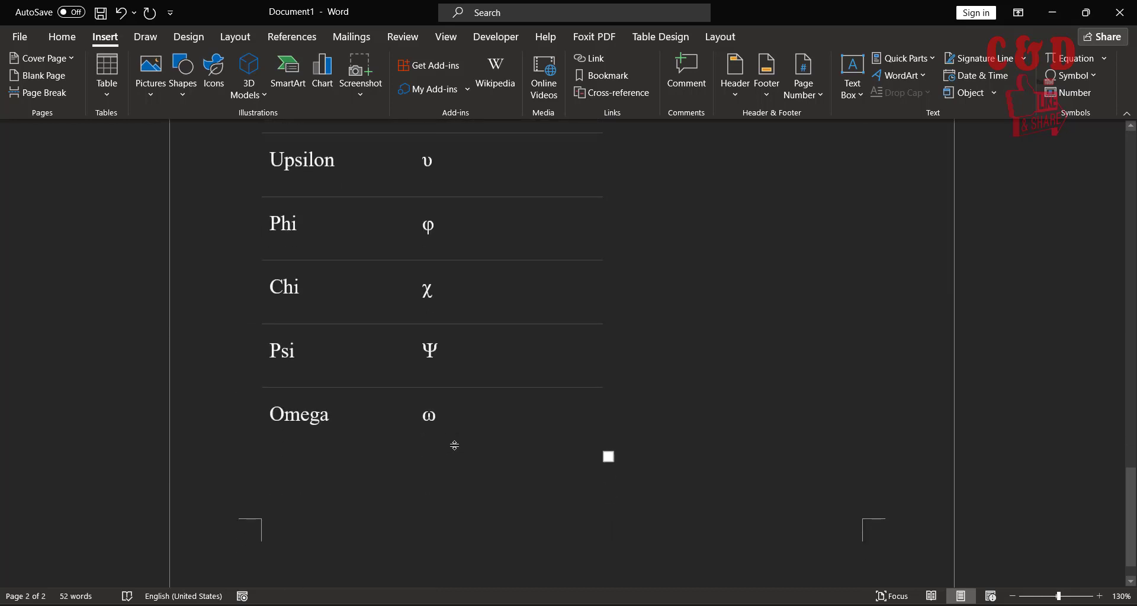
pyautogui.scroll(6, 456, 446)
pyautogui.scroll(15, 456, 446)
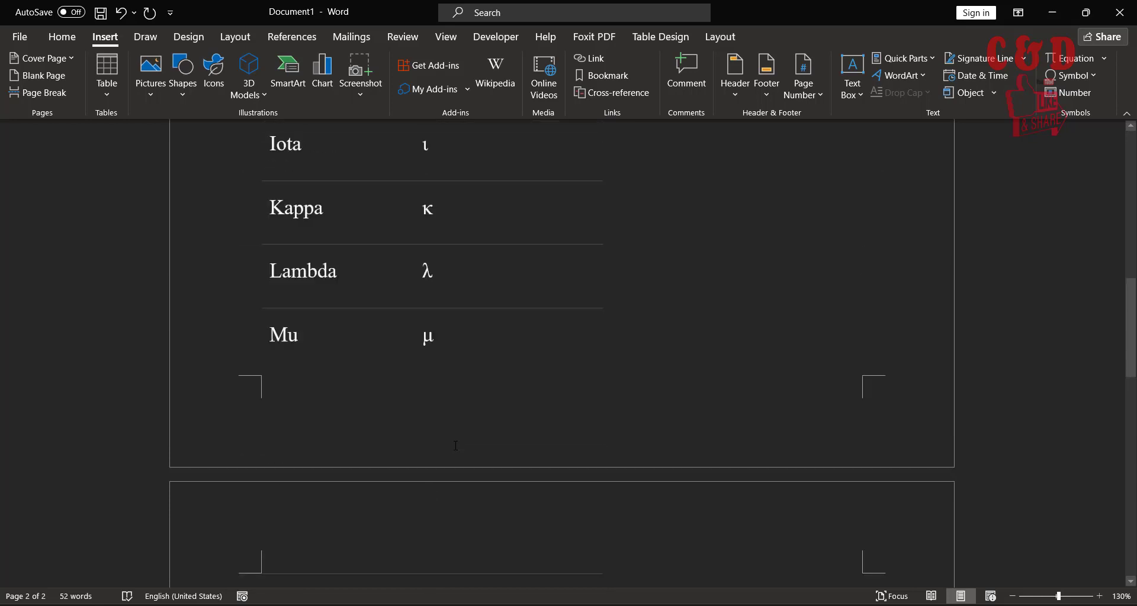
pyautogui.scroll(1, 456, 445)
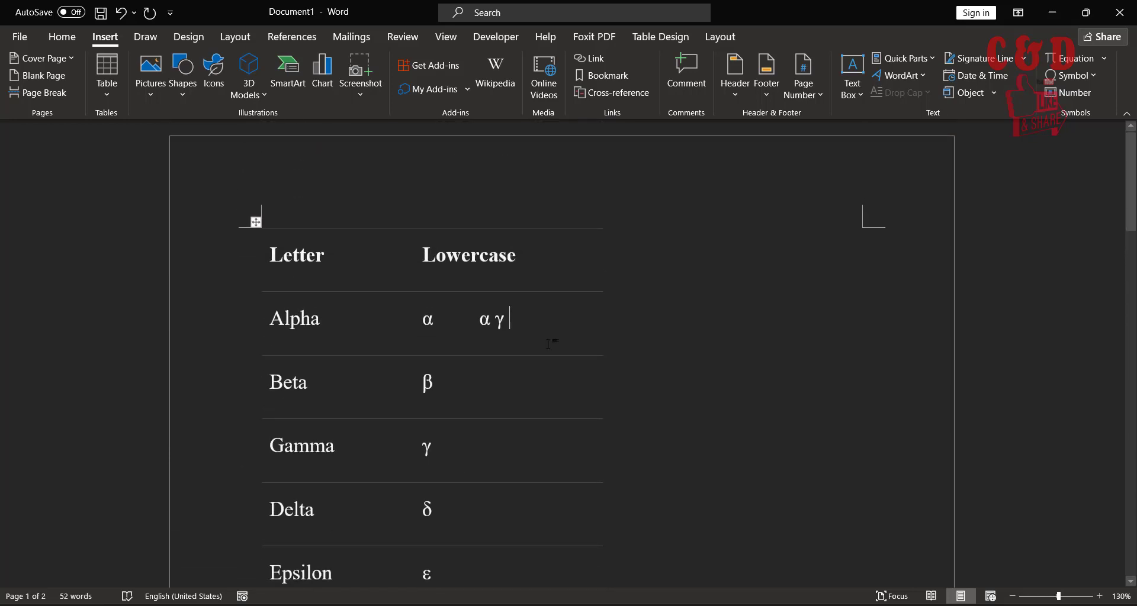